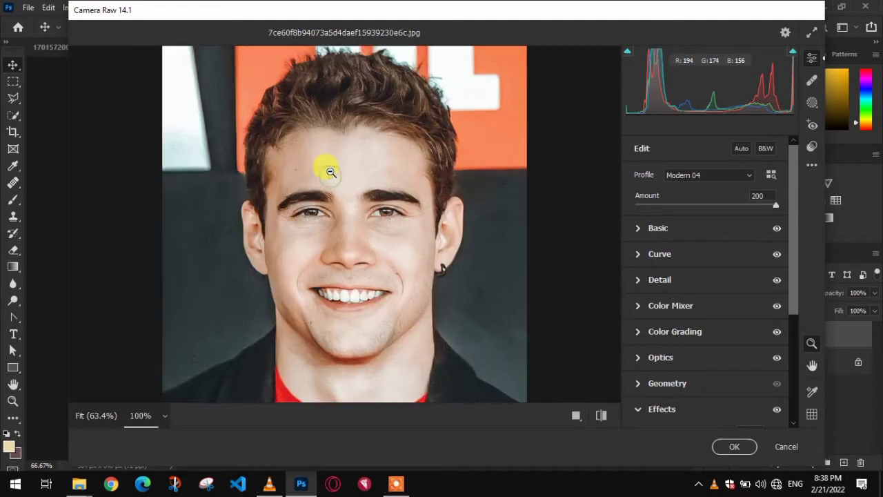
Step: Set the grain effect to 0 and apply the Camera Raw adjustments to Layer 1
left_click(399, 190)
scroll(736, 296, "down", 5)
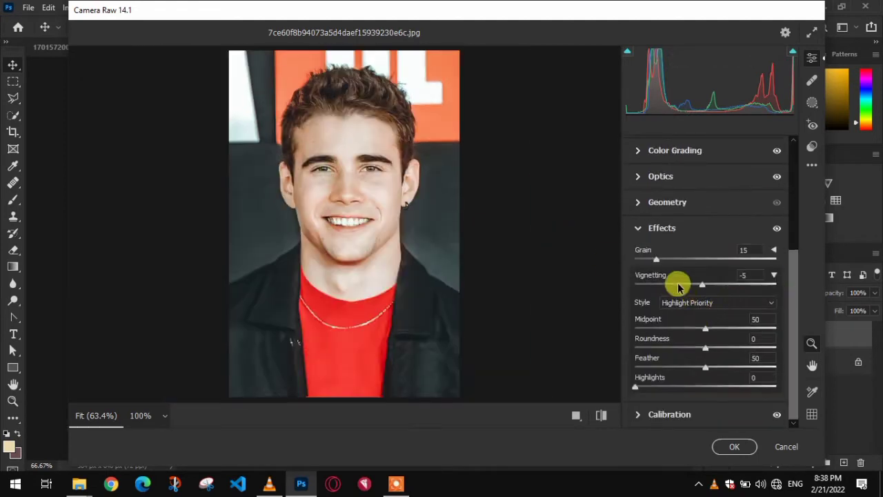
left_click_drag(654, 261, 611, 256)
scroll(662, 241, "up", 4)
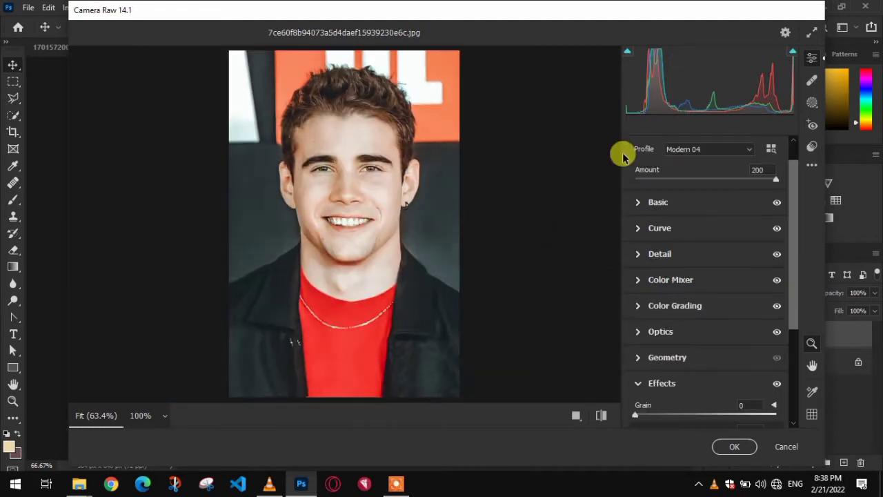
left_click_drag(562, 11, 580, 23)
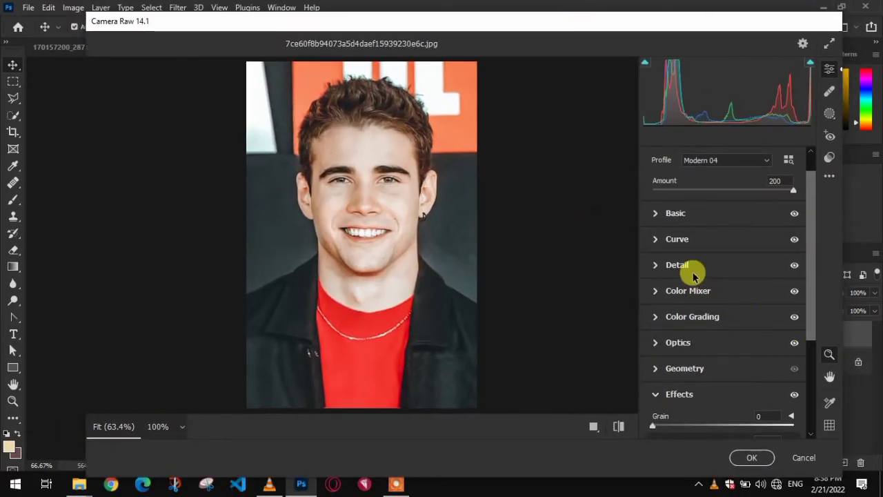
left_click(751, 458)
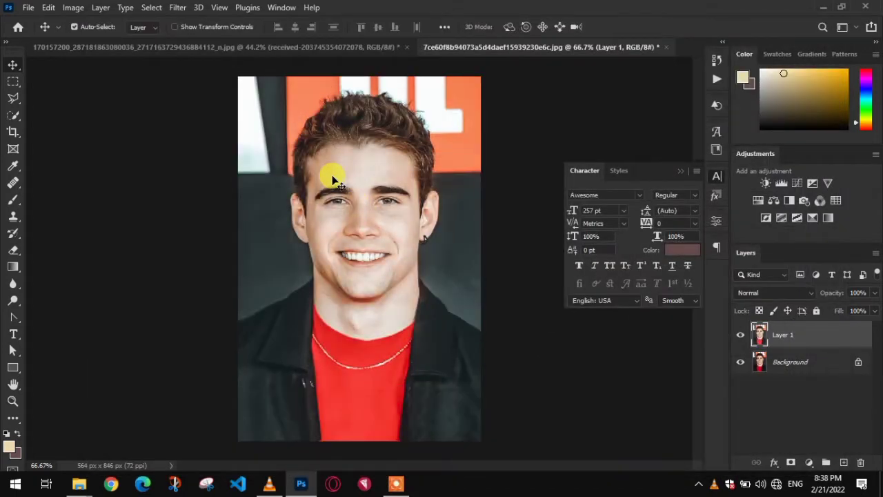
Step: Duplicate Layer 1 and apply the GREYCstoration noise filter to the copy with strength 111 and contour 0.6
key("ctrl+j")
left_click(178, 7)
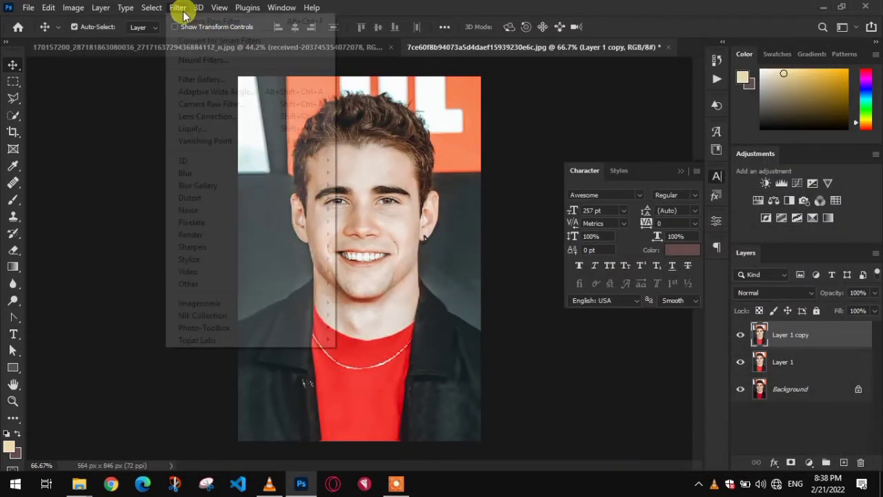
mouse_move(255, 208)
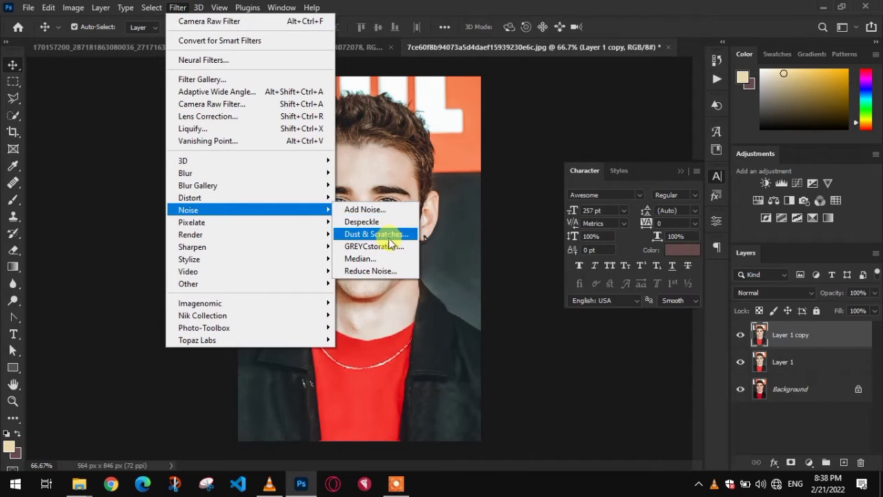
left_click(391, 246)
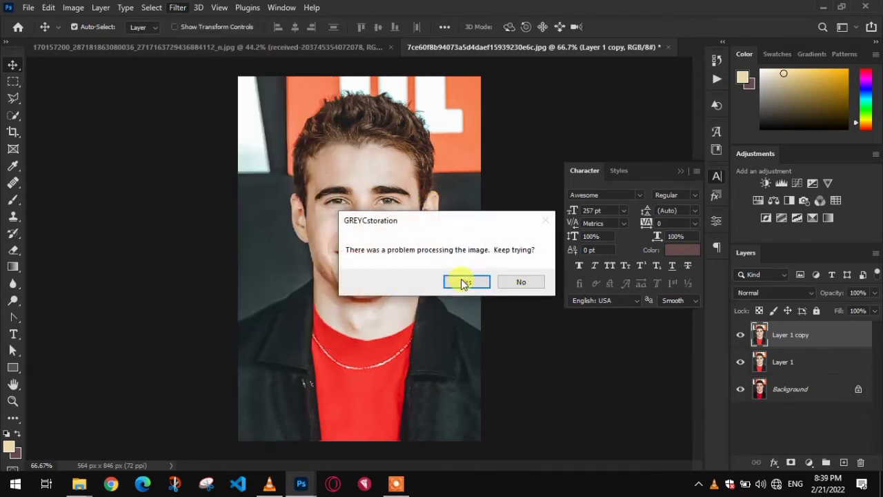
left_click(461, 278)
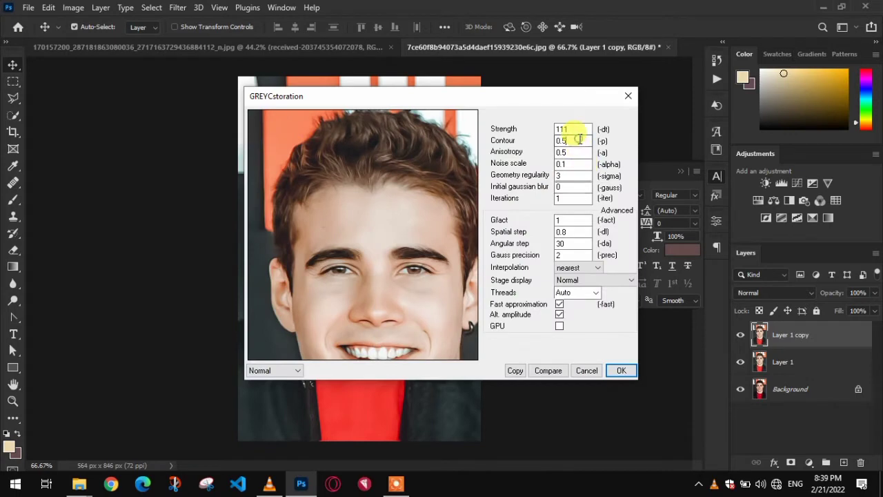
left_click(629, 370)
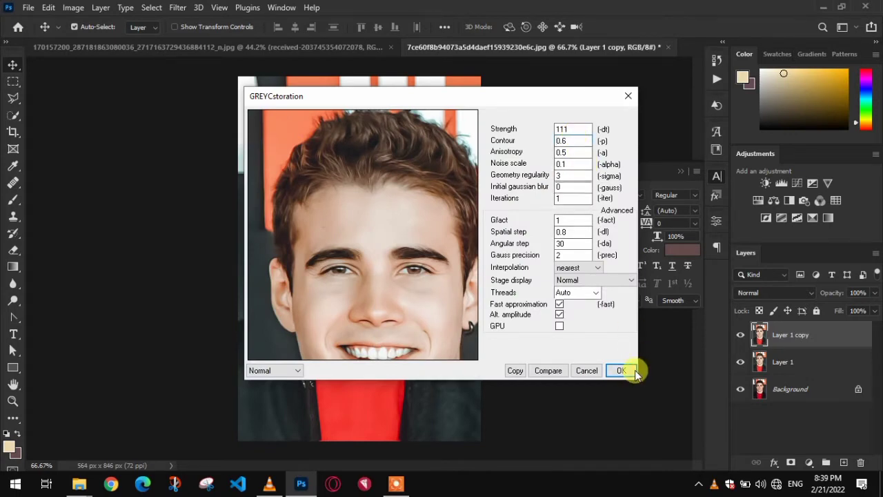
Step: Apply the Camera Raw filter to the duplicated layer with noise reduction 27 and color noise reduction 24
left_click(178, 8)
left_click(209, 103)
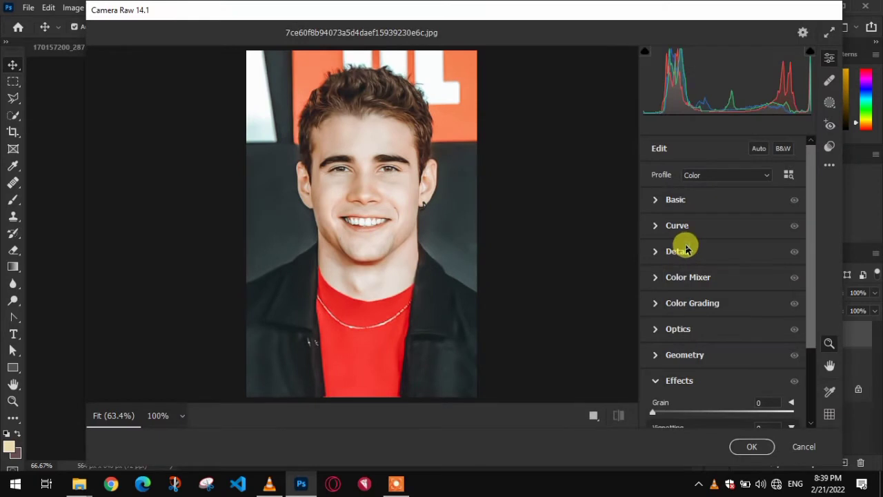
left_click(680, 251)
left_click_drag(694, 307, 690, 307)
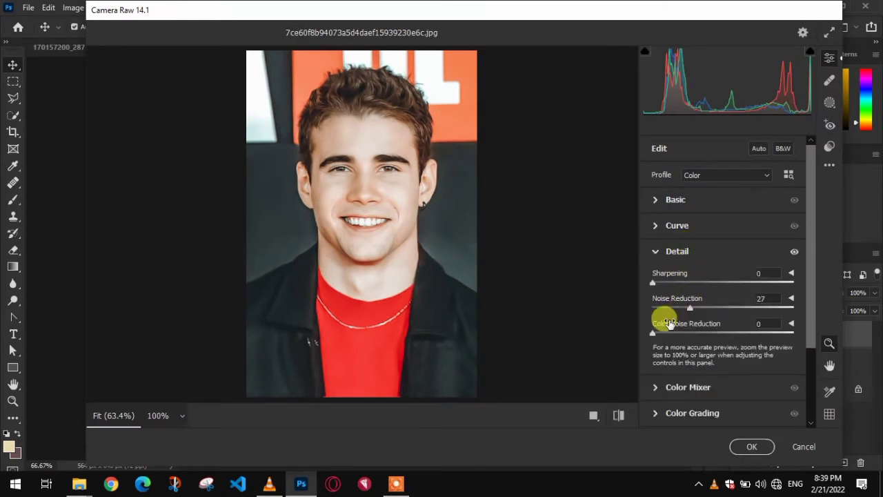
left_click_drag(660, 335, 680, 337)
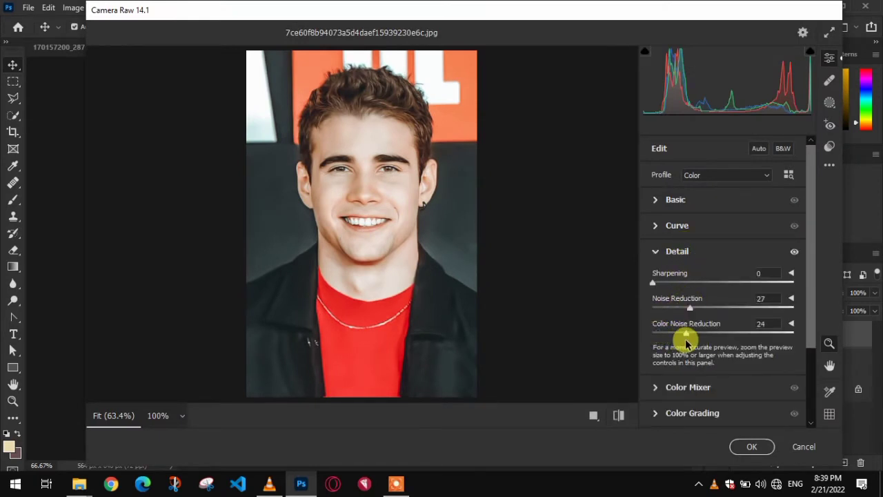
left_click(744, 446)
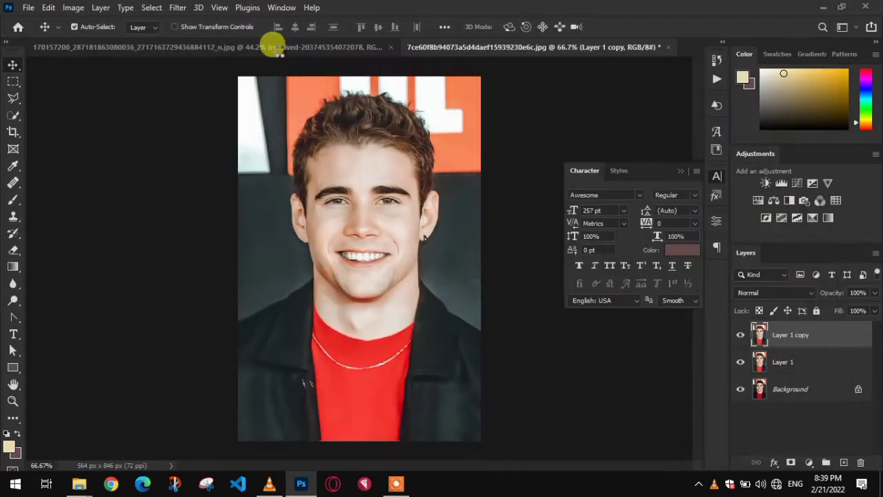
Step: Apply the Rocco recipe to the portrait with Color Efex Pro 4, replacing the current filters
left_click(179, 8)
left_click(282, 315)
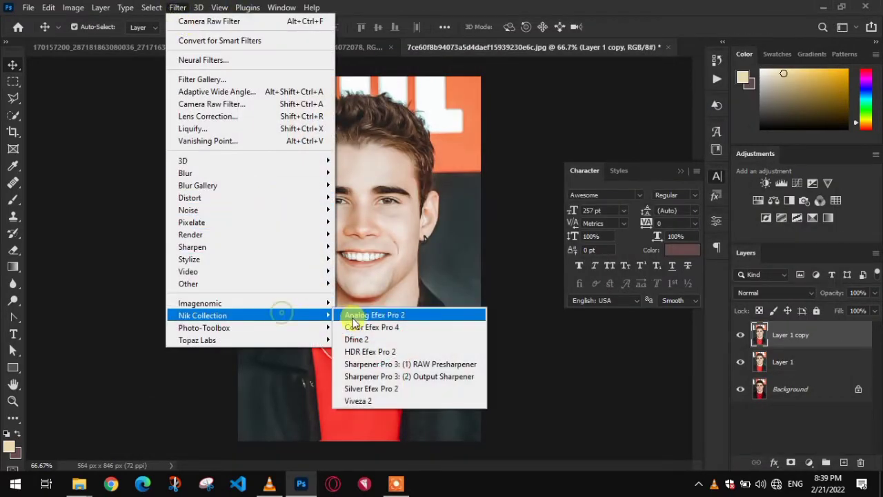
left_click(363, 327)
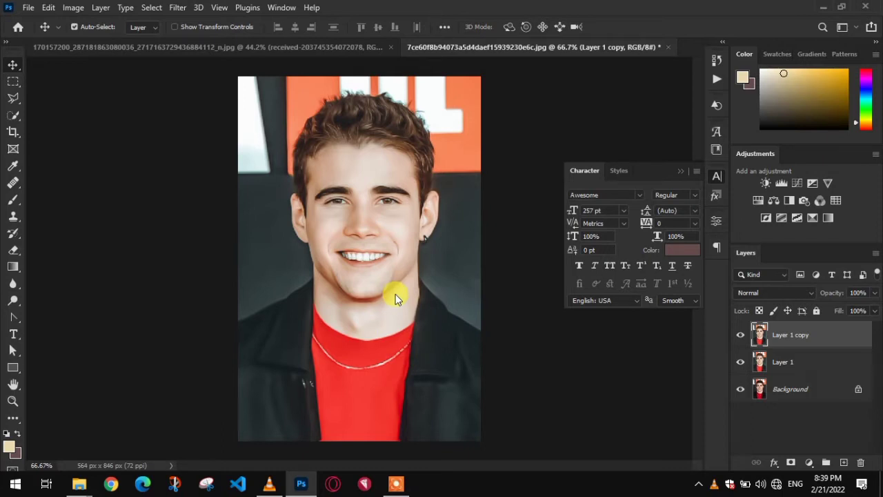
left_click(399, 483)
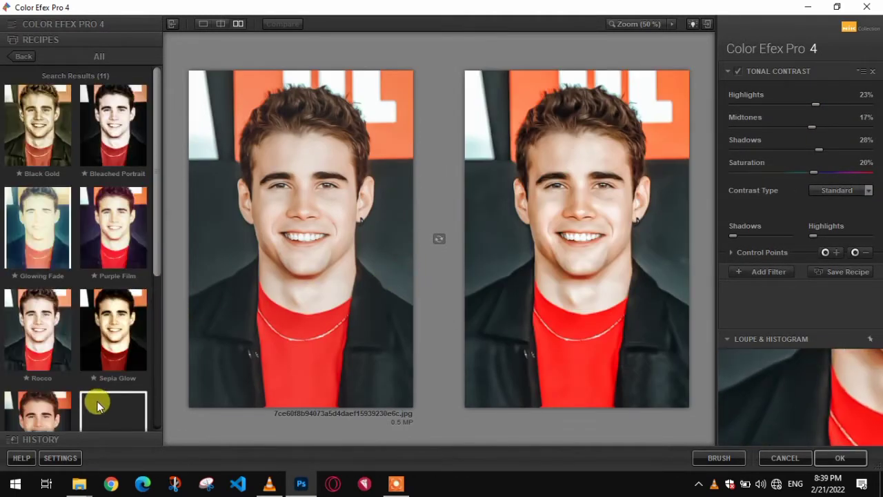
left_click(49, 360)
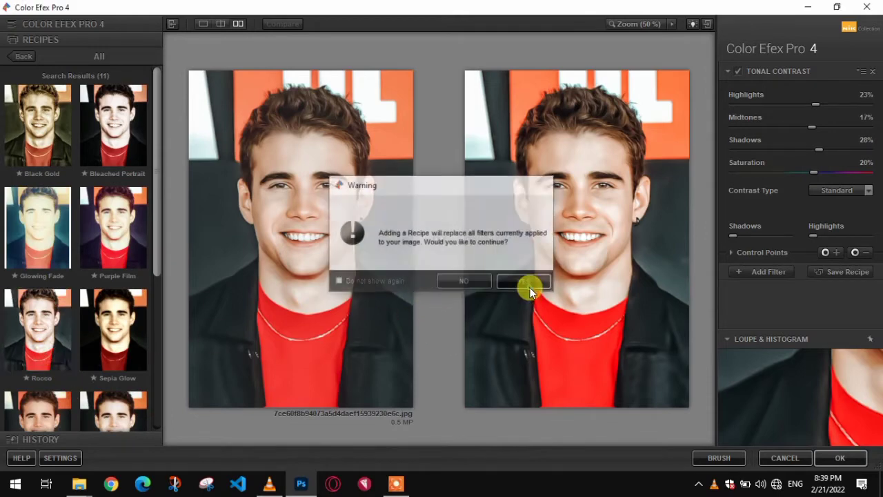
left_click(529, 287)
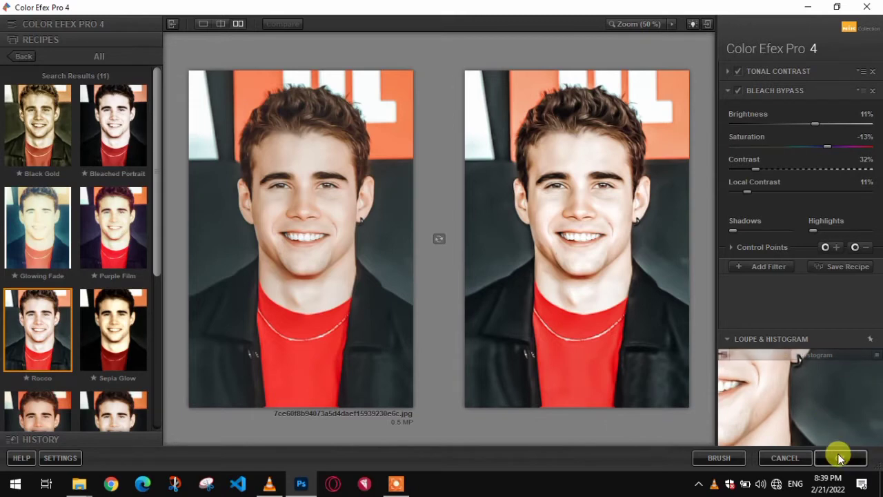
left_click(840, 457)
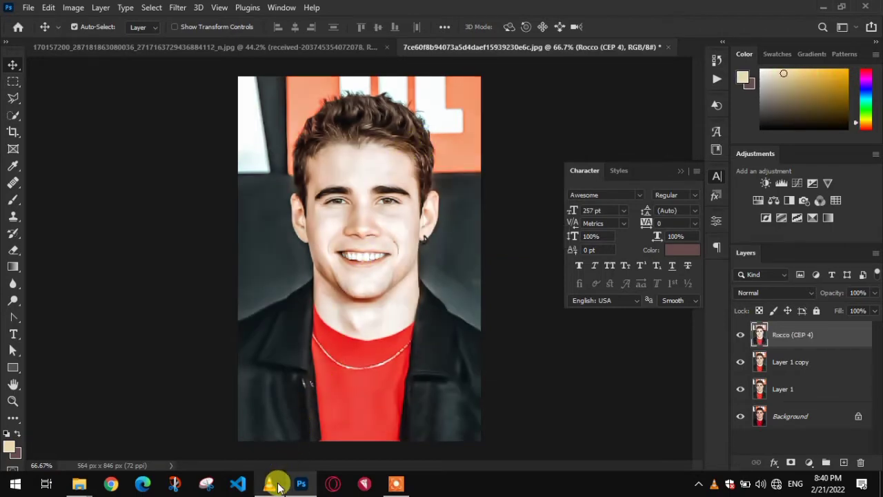
Step: Smooth the skin on the Rocco layer with Imagenomic Portraiture 3 using the Medium smoothing preset
left_click(177, 7)
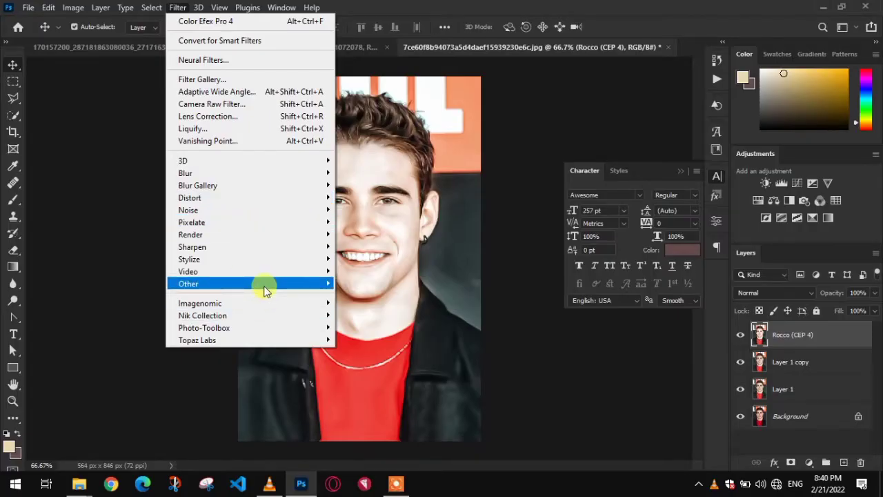
mouse_move(276, 303)
left_click(373, 305)
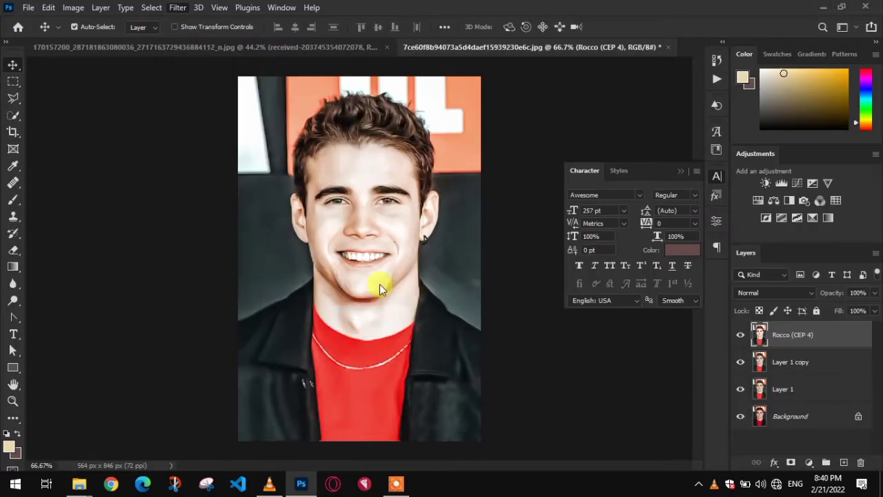
left_click(544, 456)
left_click_drag(538, 357, 227, 163)
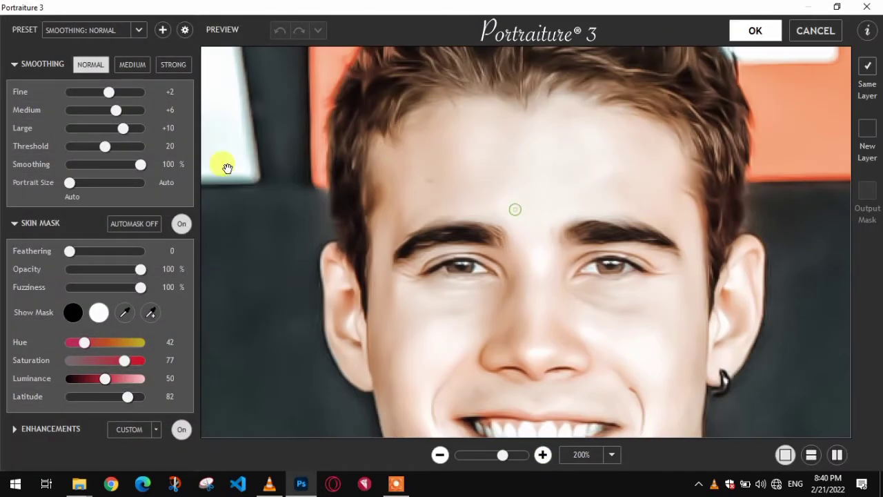
left_click(132, 65)
left_click(173, 65)
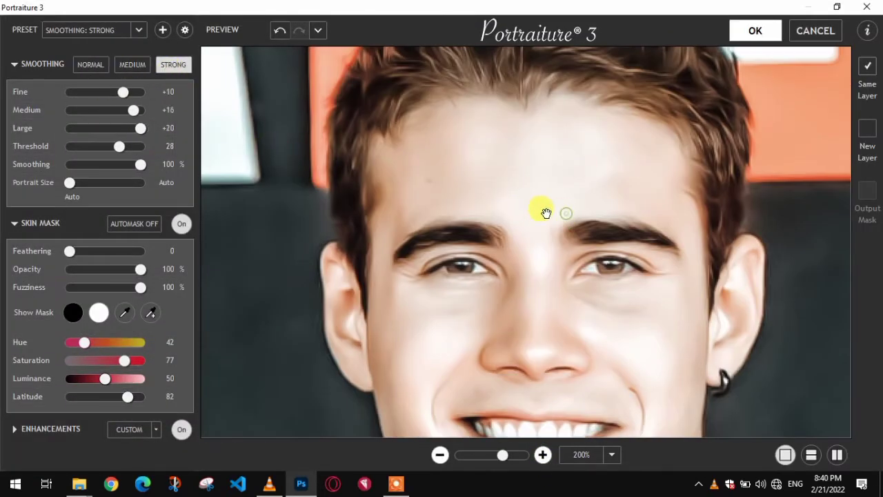
left_click(131, 64)
left_click(756, 30)
Step: Apply the SkinFiner 2.0 filter to the Rocco layer with its default settings
left_click(178, 7)
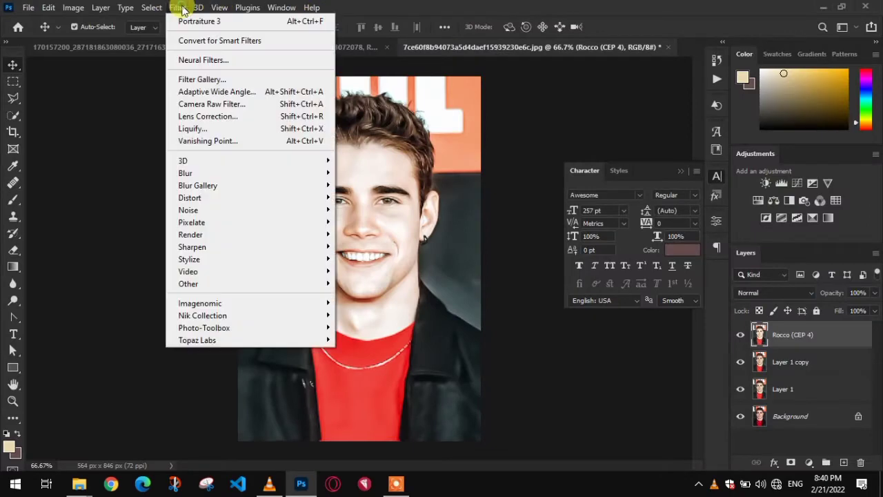
mouse_move(280, 330)
left_click(348, 323)
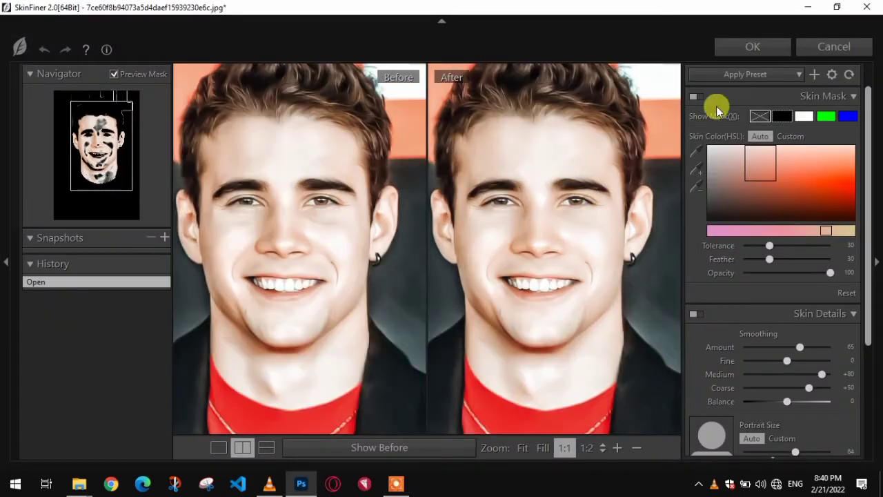
left_click(751, 47)
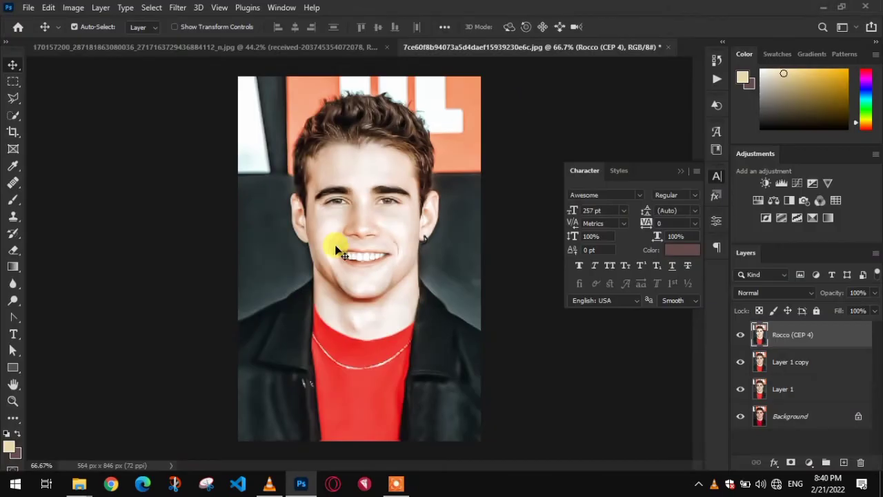
Step: Copy the quote, the small logo and the hidden styled text layer from the other open document into the portrait document
left_click(258, 55)
left_click(789, 365)
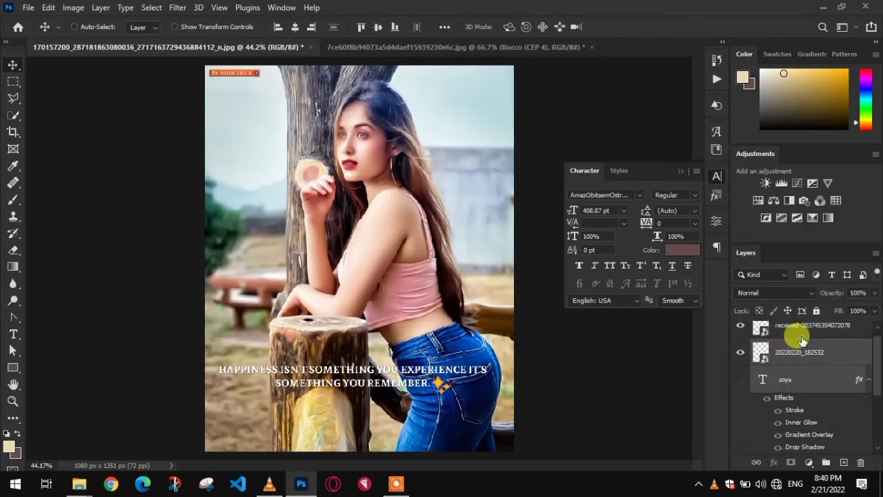
left_click_drag(618, 171, 472, 67)
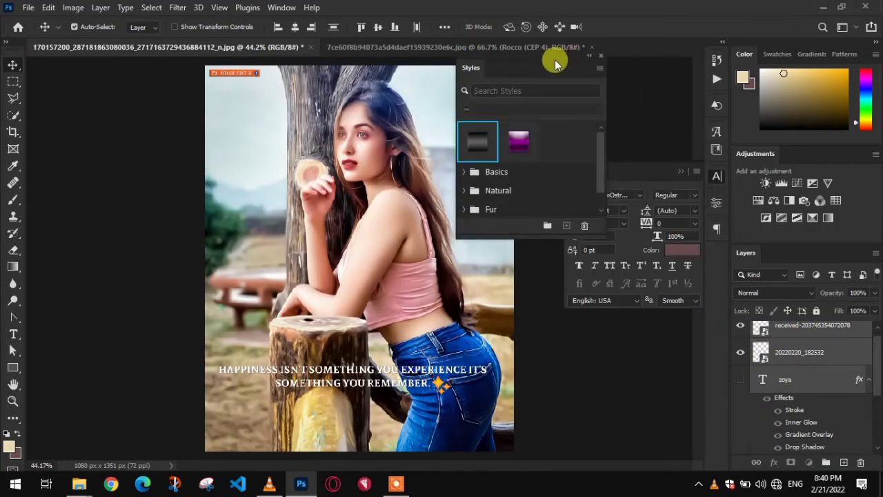
left_click_drag(556, 63, 655, 171)
left_click_drag(797, 357, 394, 214)
Step: Scale down the three copied layers to fit the portrait's width and position the quote along the photo's bottom edge
key("ctrl+t")
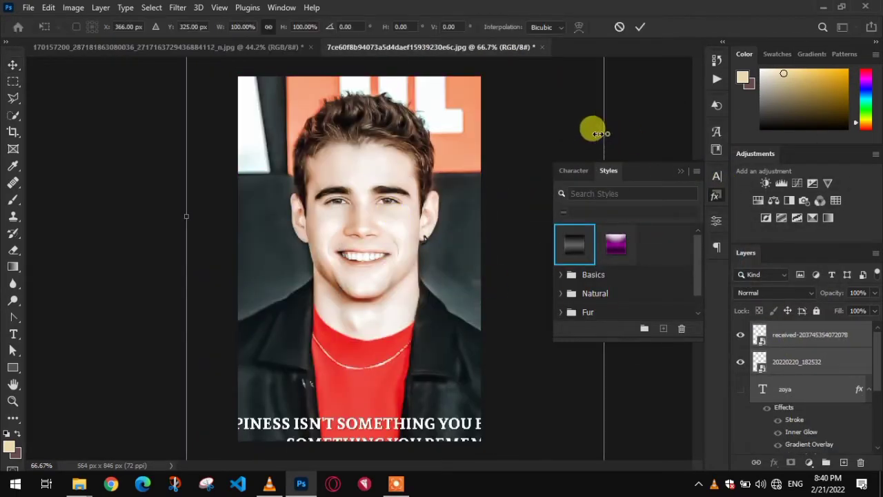
left_click_drag(600, 134, 366, 282)
left_click_drag(311, 235, 386, 339)
key("Return")
Step: Show the hidden styled text layer above the quote and replace its text with "Amigo"
left_click(800, 388)
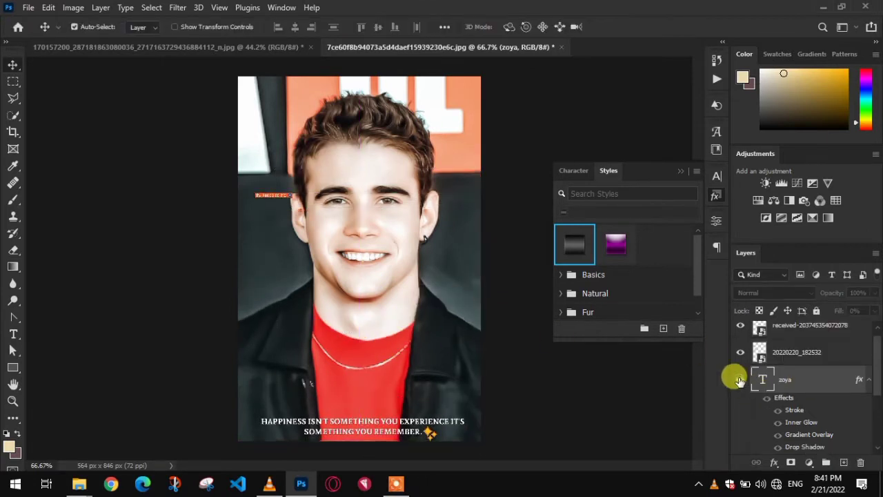
left_click(740, 380)
key("t")
double_click(378, 373)
type("AMIGO")
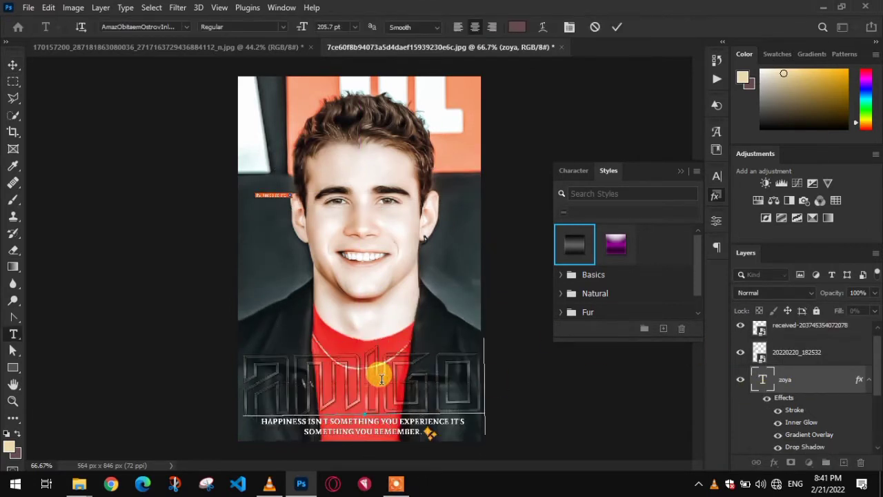
Step: Change the font of the Amigo text to The Rosmarie Signature
left_click(13, 64)
left_click(716, 176)
left_click(640, 195)
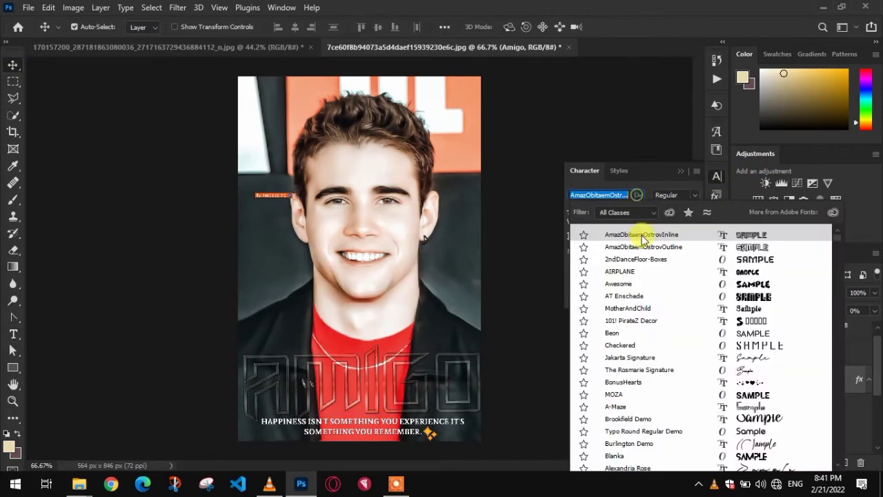
left_click(731, 369)
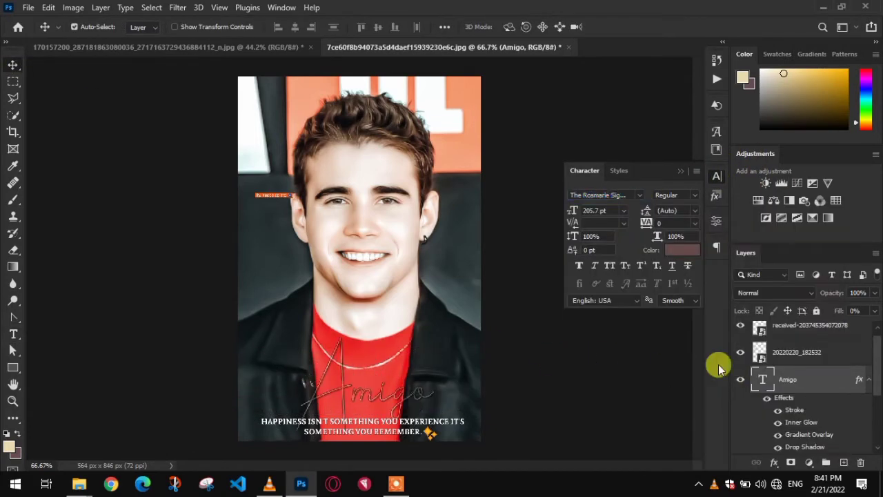
Step: Enlarge the Amigo text to about 293 pt and place it across the chest above the quote
key("ctrl+t")
left_click_drag(430, 370, 489, 379)
left_click_drag(436, 384, 389, 374)
key("Return")
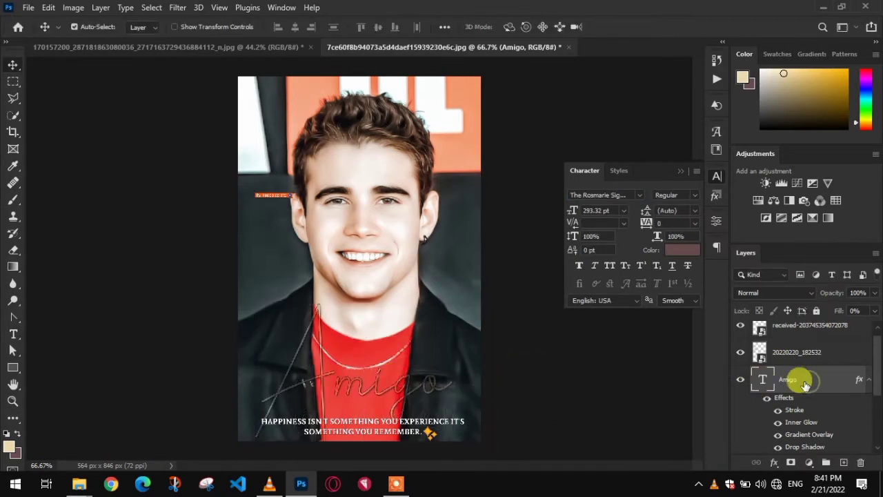
Step: Change the Amigo text's gradient overlay to a black-and-white gradient, check its inner glow settings and apply the layer style
double_click(805, 381)
left_click(481, 149)
left_click(670, 135)
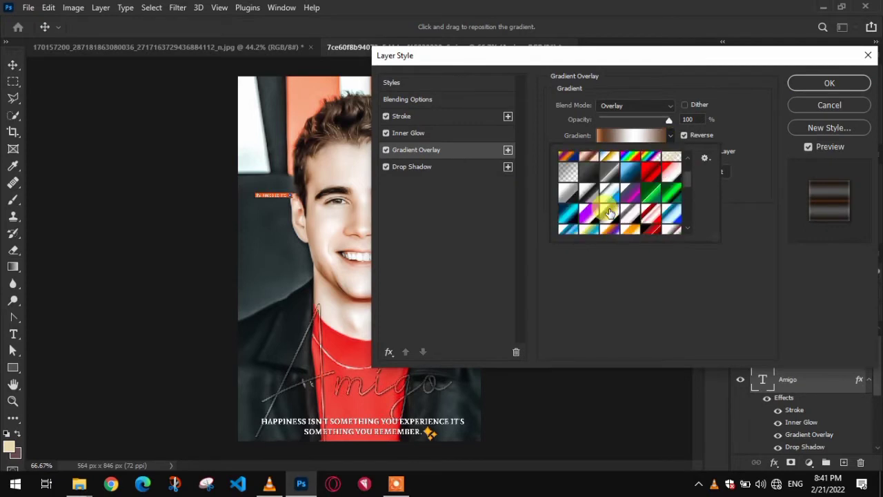
scroll(610, 213, "up", 3)
left_click(607, 161)
left_click(605, 304)
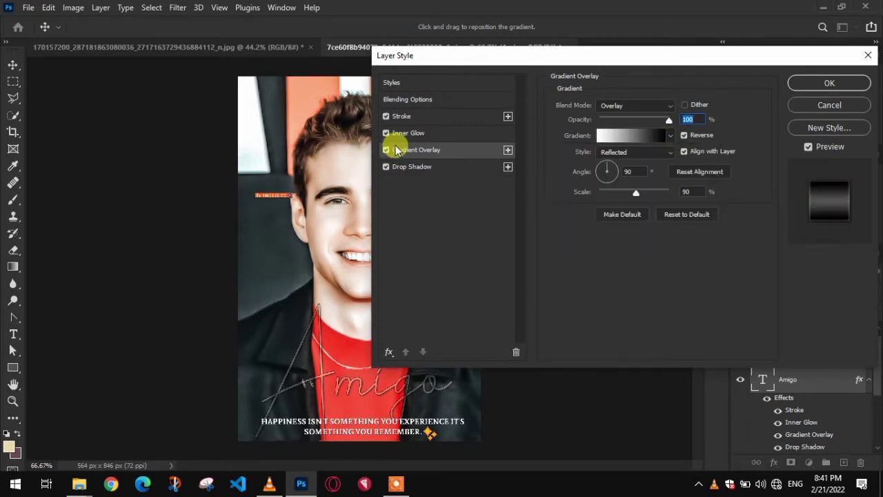
left_click(408, 132)
scroll(676, 232, "down", 2)
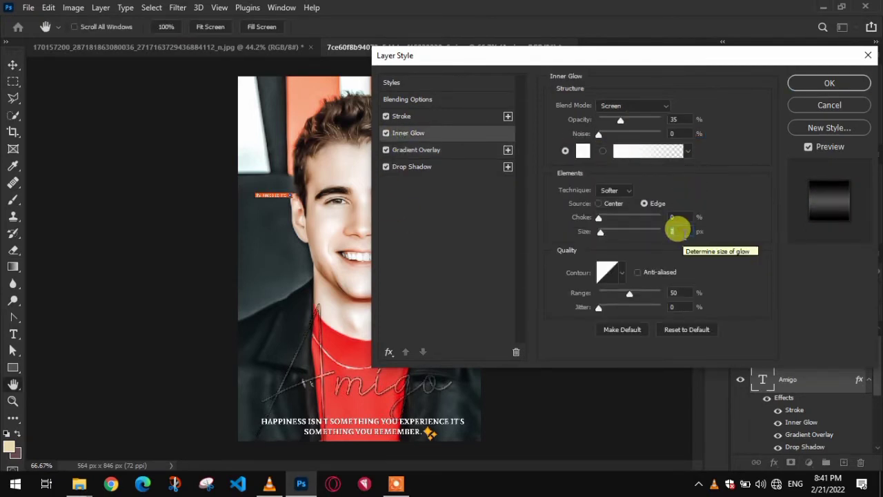
left_click(828, 82)
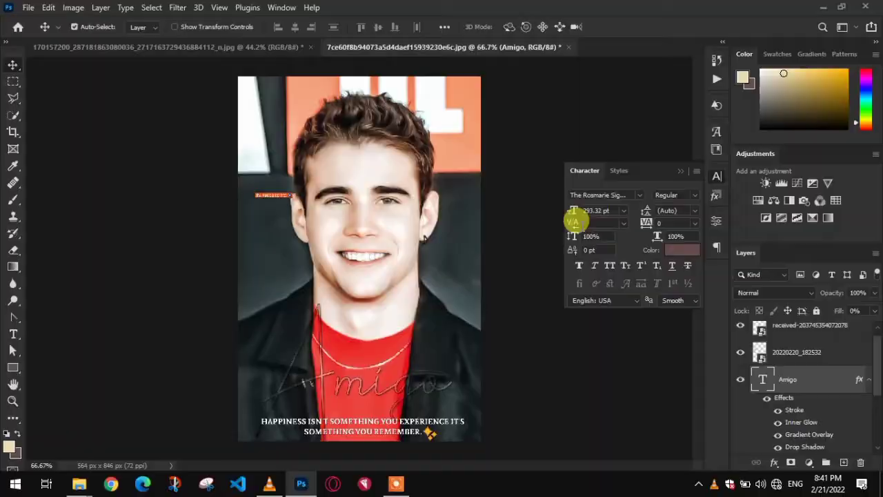
Step: Move the small orange logo from beside the face into the photo's upper-left corner
left_click(261, 195)
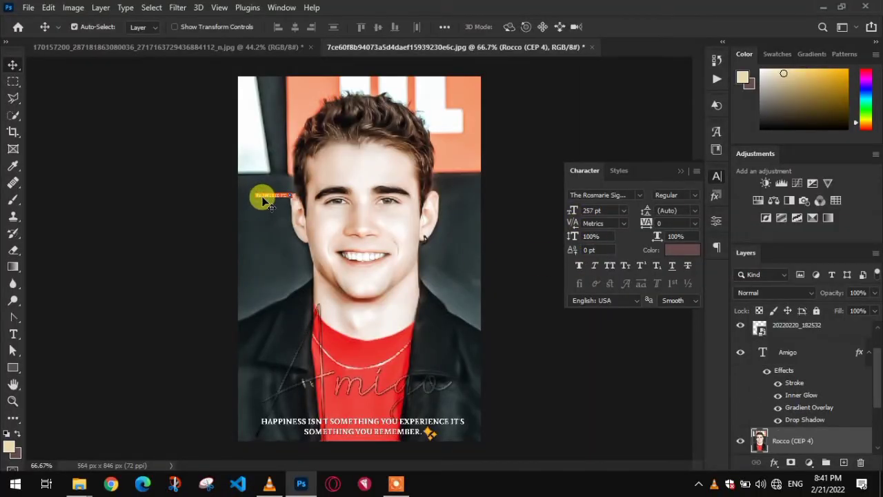
left_click_drag(262, 200, 264, 83)
key("ctrl+t")
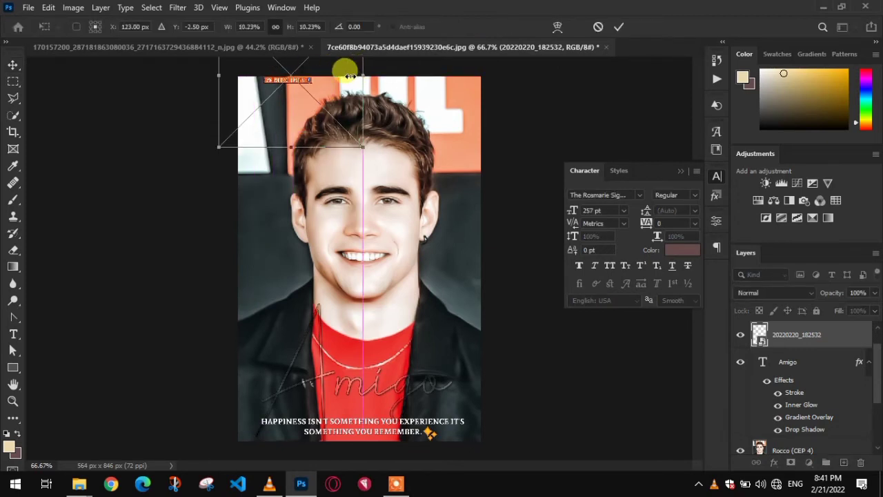
left_click_drag(350, 75, 328, 93)
key("Return")
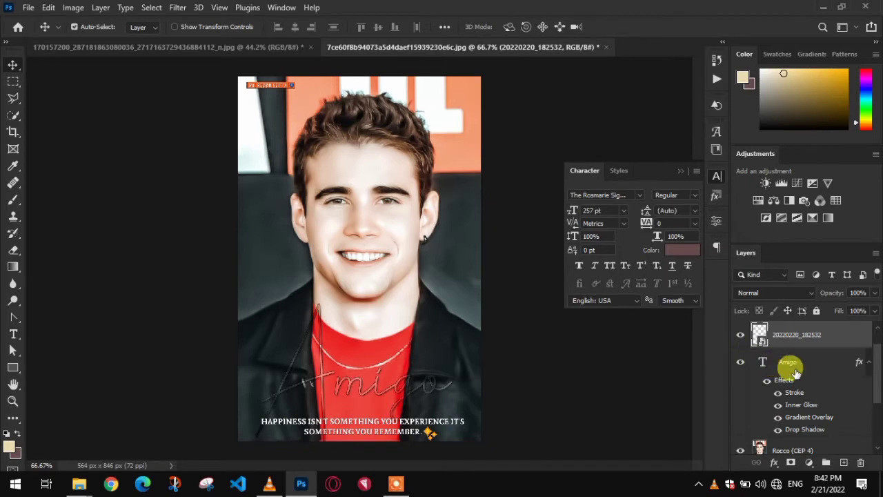
Step: Move the Amigo text layer above the logo and quote layers in the layer stack
scroll(797, 372, "up", 1)
scroll(801, 390, "down", 1)
left_click_drag(811, 381, 823, 335)
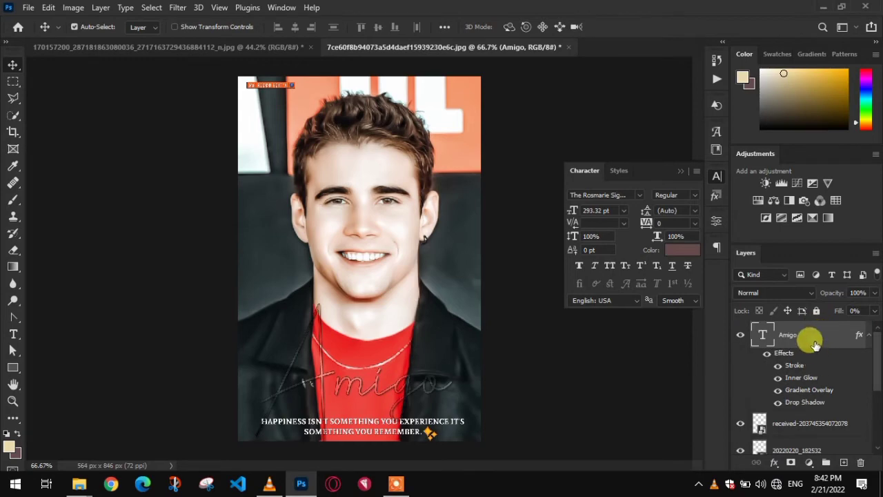
Step: Open the gradient editor for the Amigo text's gradient overlay and try the green-to-orange preset dooffy.com_gradients_random_set_004
double_click(814, 343)
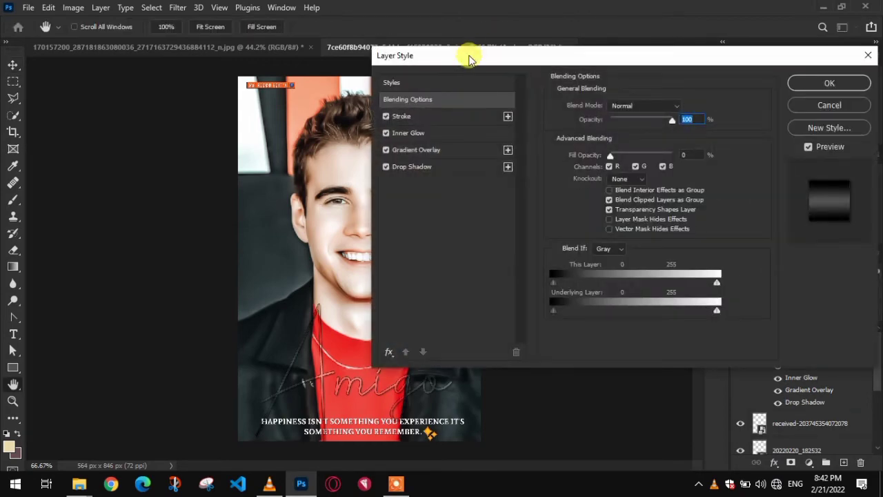
left_click_drag(468, 54, 547, 54)
left_click(538, 140)
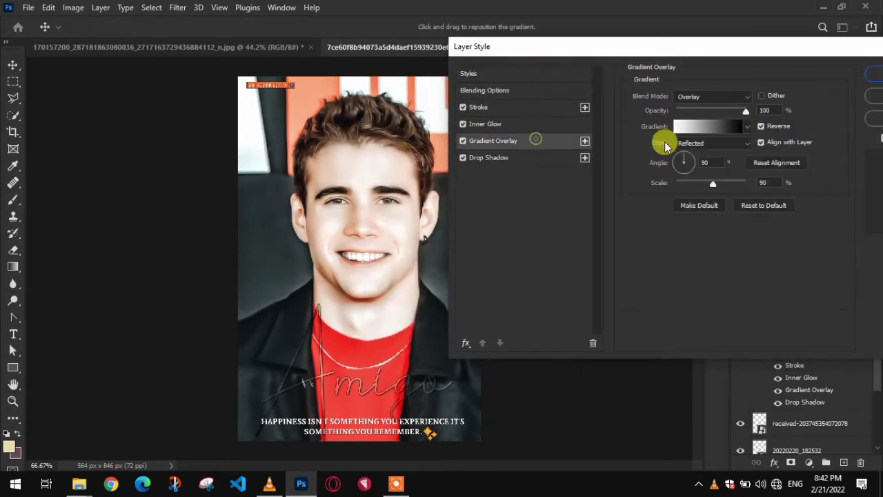
left_click(733, 134)
scroll(685, 185, "down", 2)
left_click(664, 200)
left_click(648, 181)
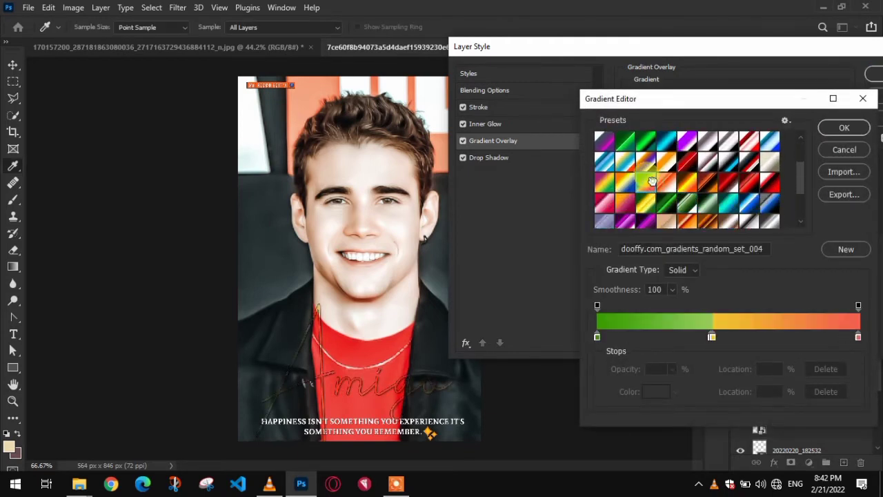
Step: Try out several blue, teal, red and black-and-white gradient presets on the Amigo text
scroll(659, 189, "down", 2)
left_click(666, 181)
left_click(687, 181)
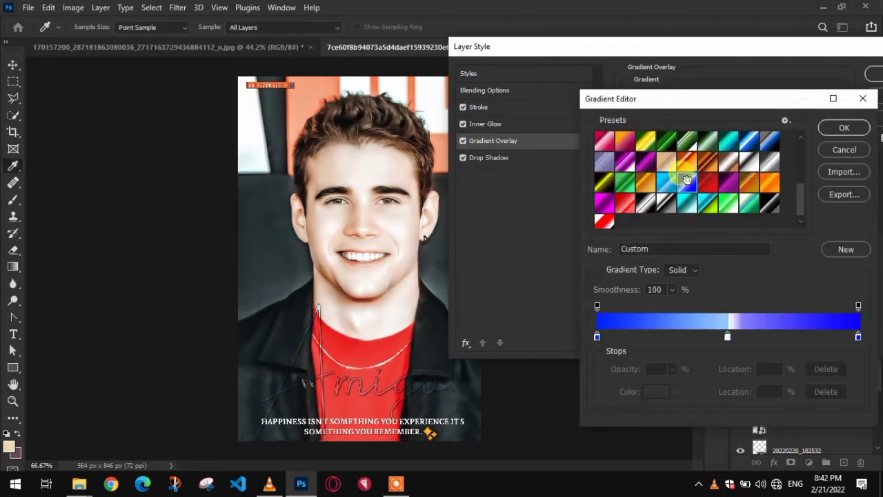
scroll(688, 182, "down", 1)
left_click(687, 198)
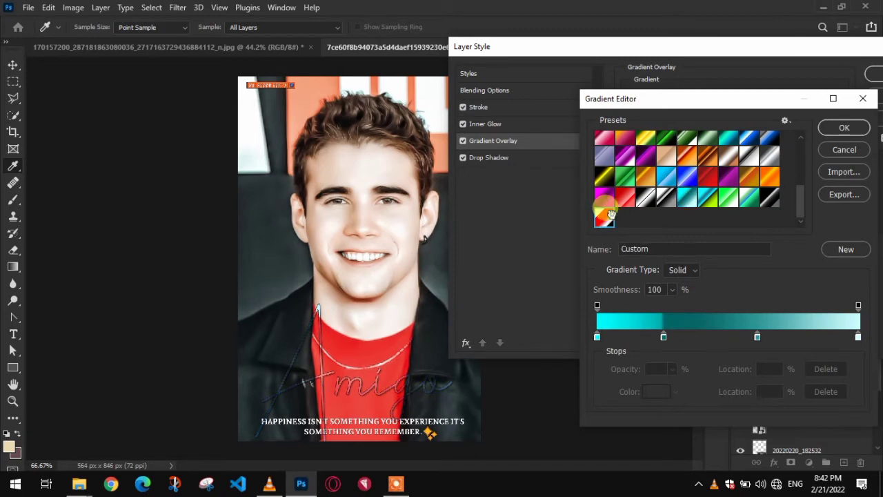
left_click(612, 217)
scroll(653, 199, "up", 2)
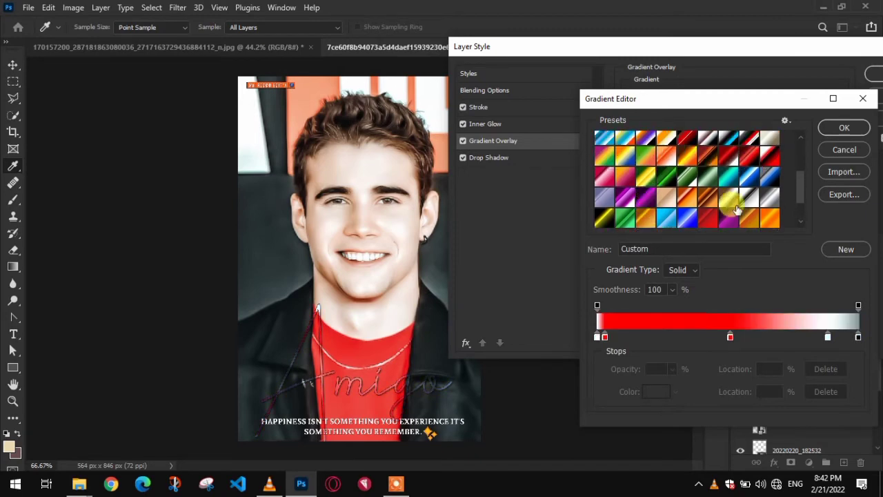
left_click(728, 197)
left_click(730, 181)
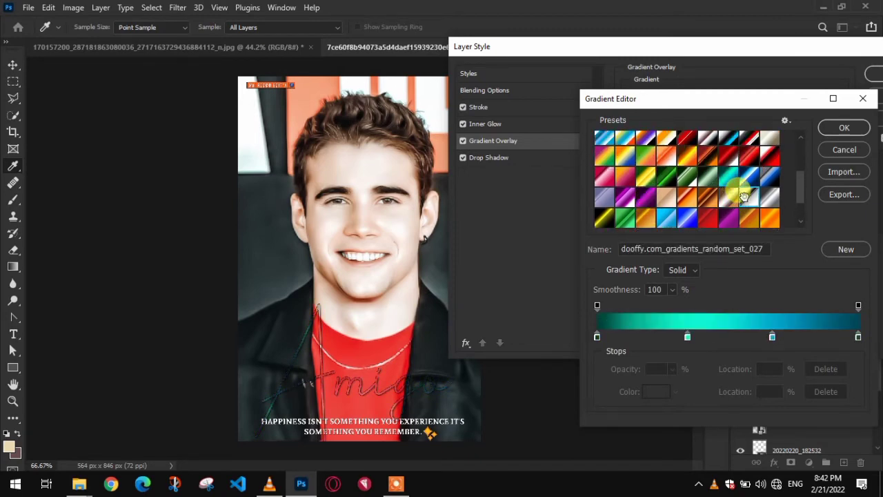
left_click(746, 199)
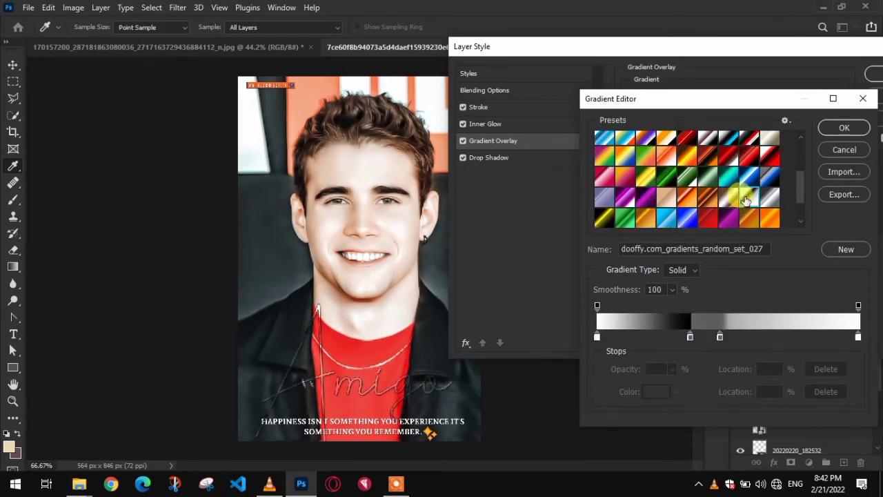
left_click(767, 153)
scroll(752, 189, "up", 2)
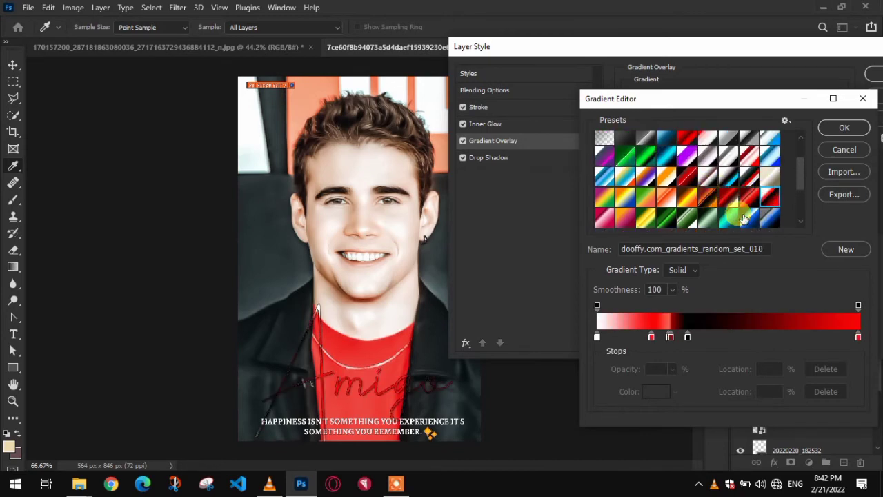
left_click(747, 218)
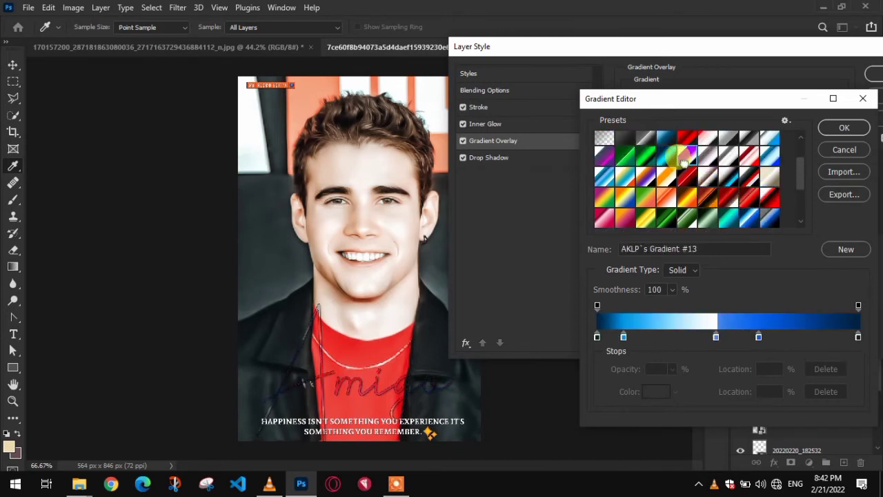
Step: Set the Amigo text's gradient overlay to the white-and-purple preset and apply the layer style
left_click(684, 161)
left_click(842, 128)
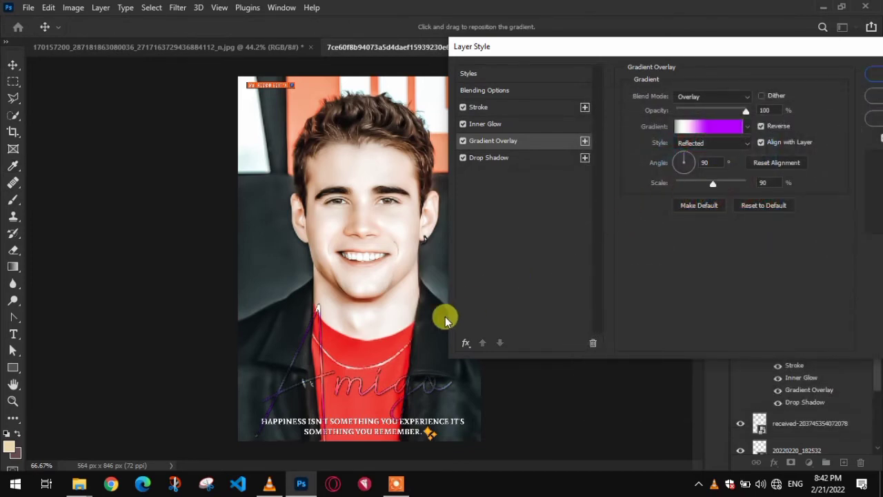
key("Return")
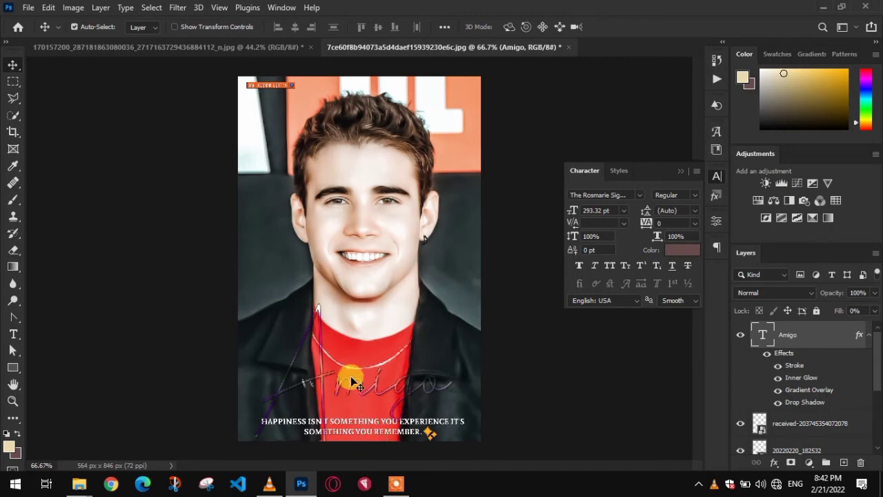
Step: Create a new blank 2000 x 2000 px document at 300 ppi and return to the portrait document
left_click(396, 483)
key("ctrl+n")
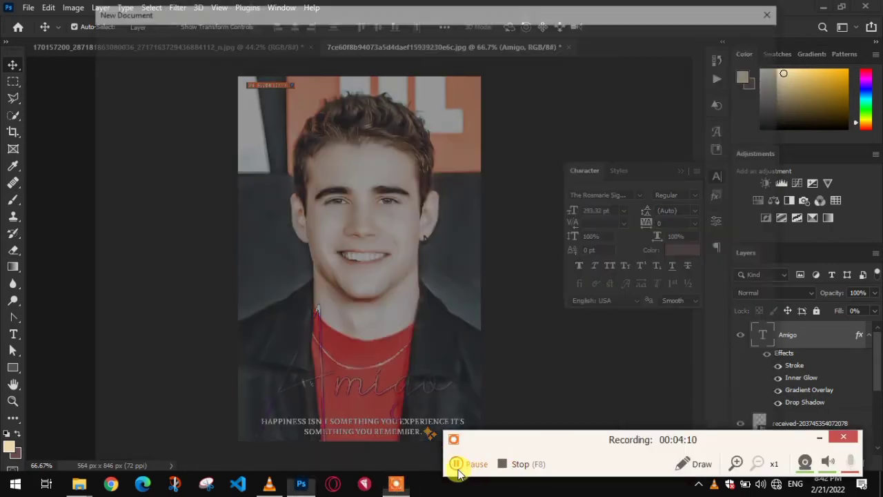
double_click(170, 254)
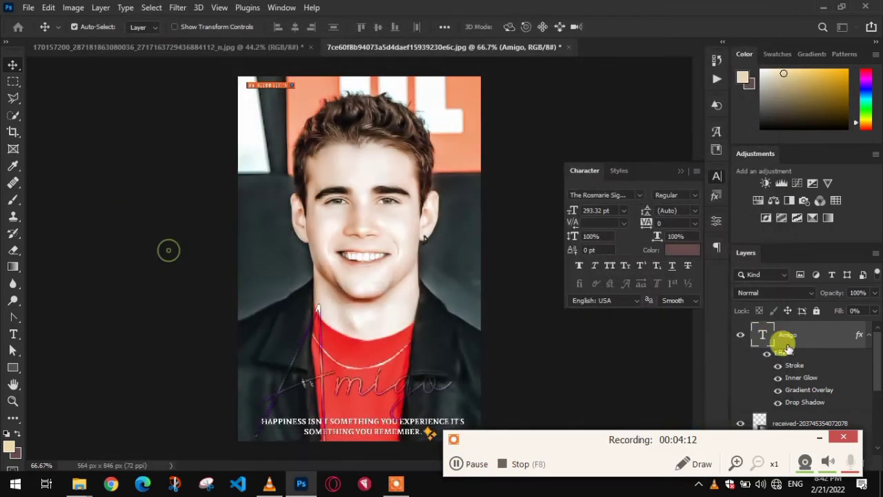
left_click(395, 46)
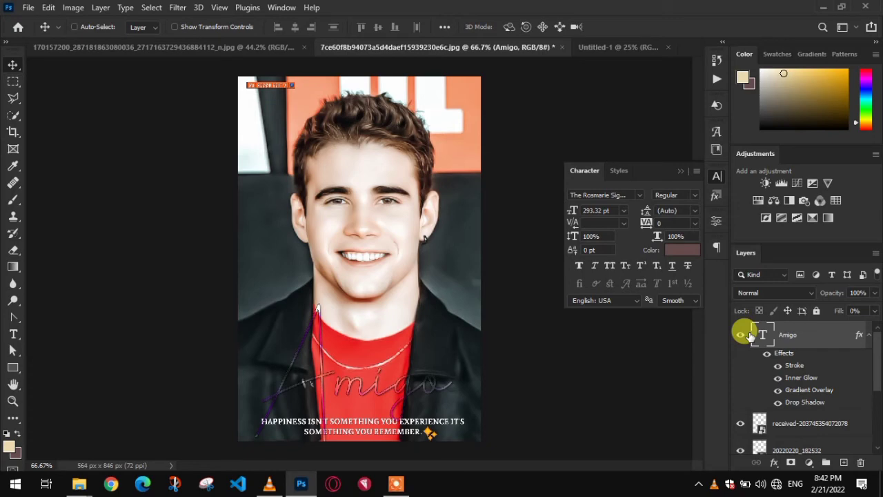
Step: Stamp all visible portrait layers into a new layer on top and convert it to a smart object
key("ctrl+shift+alt+e")
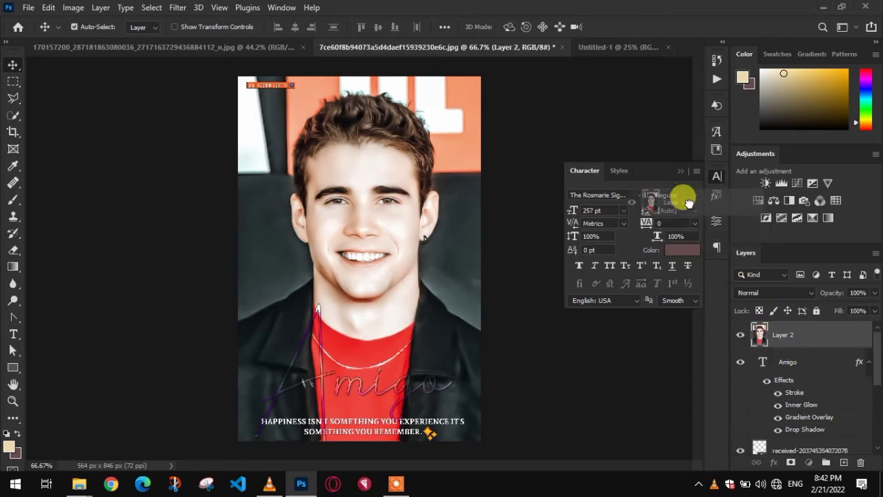
right_click(830, 334)
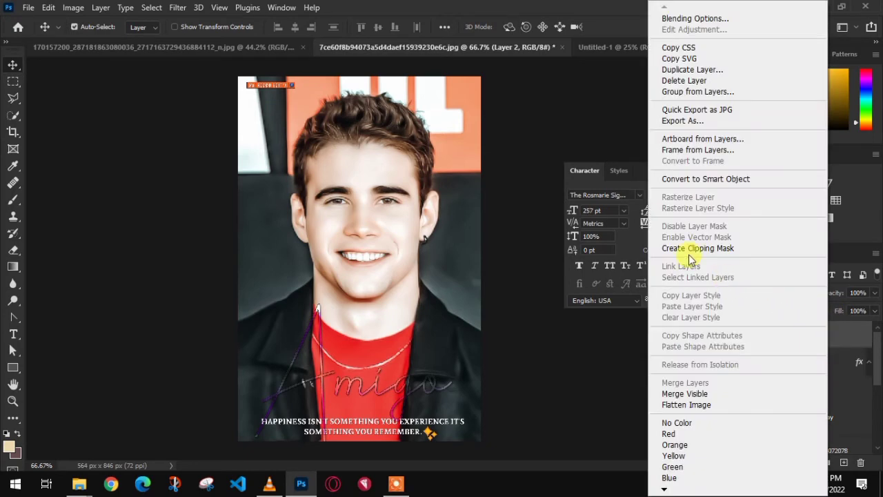
left_click(681, 178)
Step: Copy the merged portrait into the blank square document, then scale it to about 56.74% so it fills the canvas height, centred
left_click_drag(799, 339, 370, 176)
key("ctrl+t")
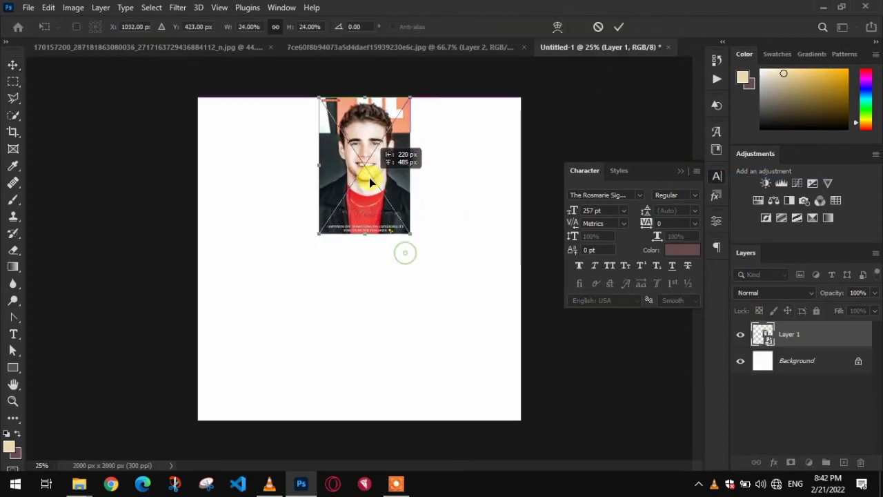
left_click_drag(364, 233, 369, 418)
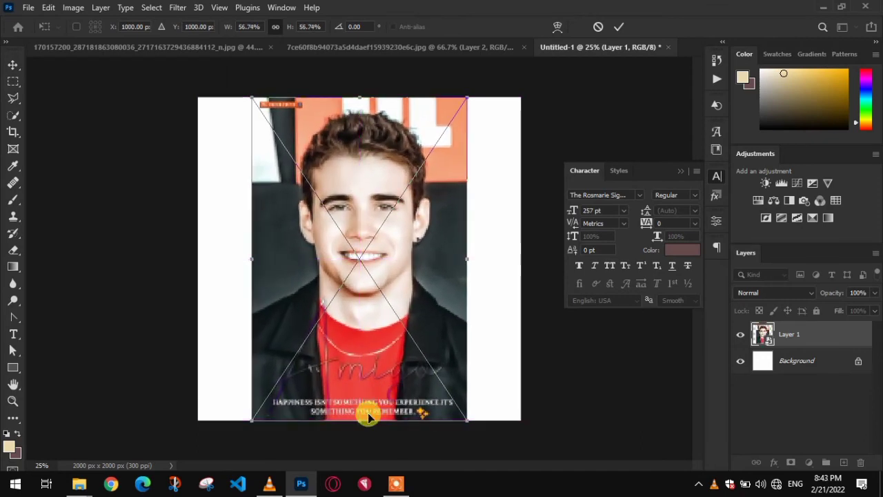
key("Return")
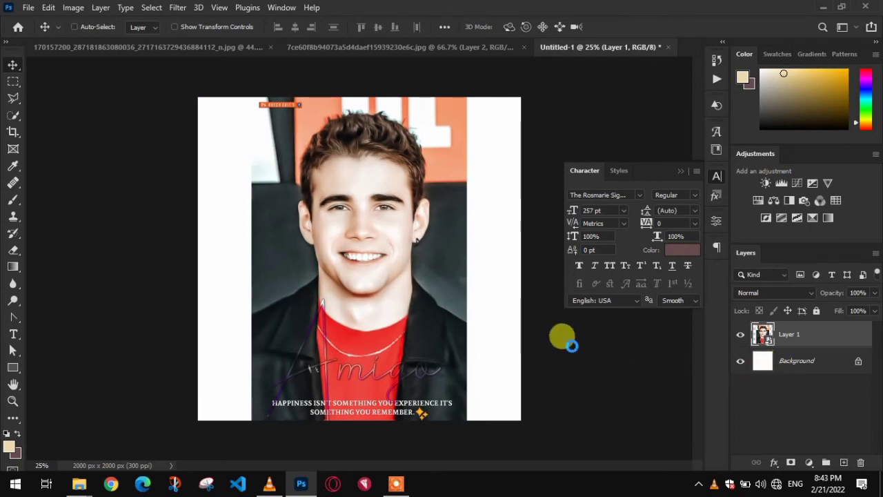
Step: Save the square composition to the Desktop as a JPEG named amigo at maximum quality 12
key("ctrl+s")
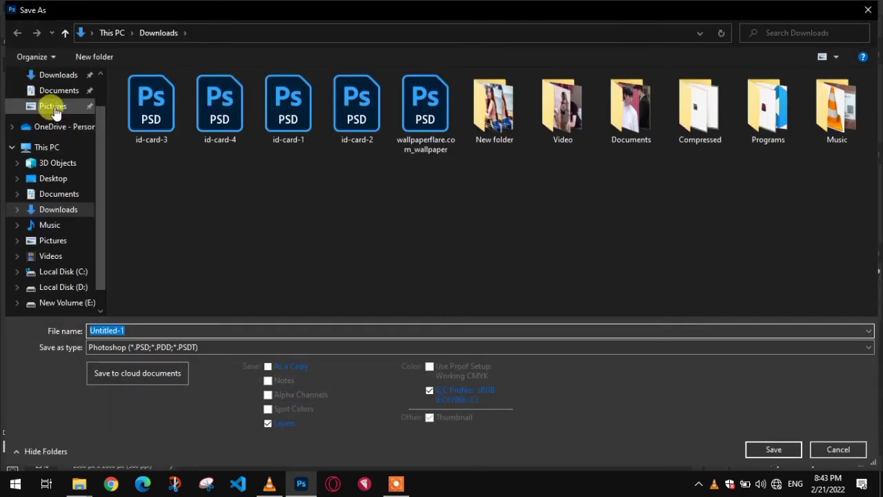
scroll(57, 97, "up", 1)
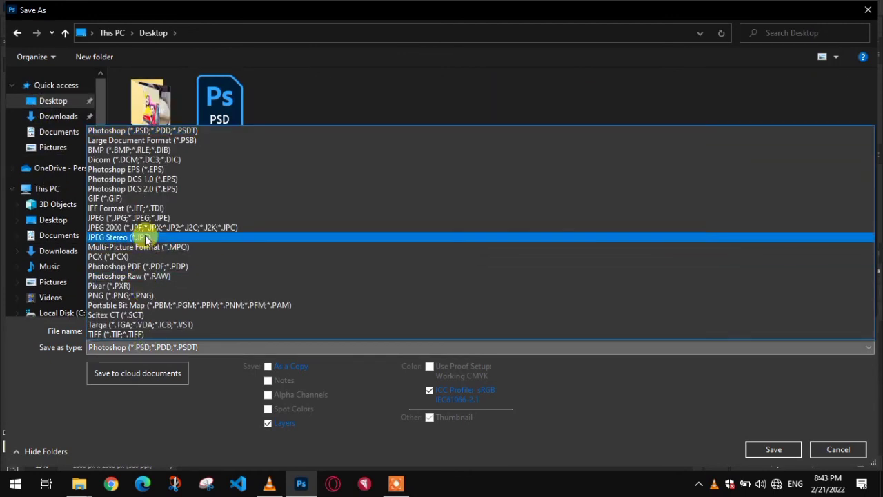
left_click(142, 219)
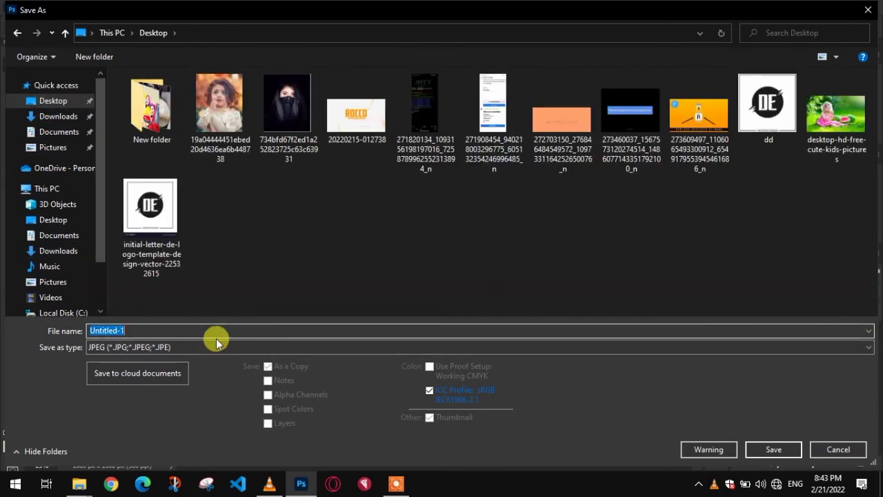
type("amigo")
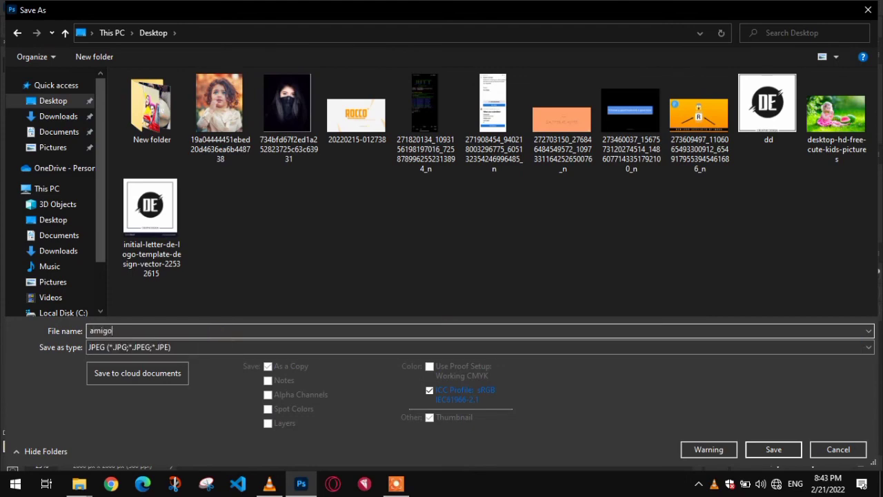
key("Return")
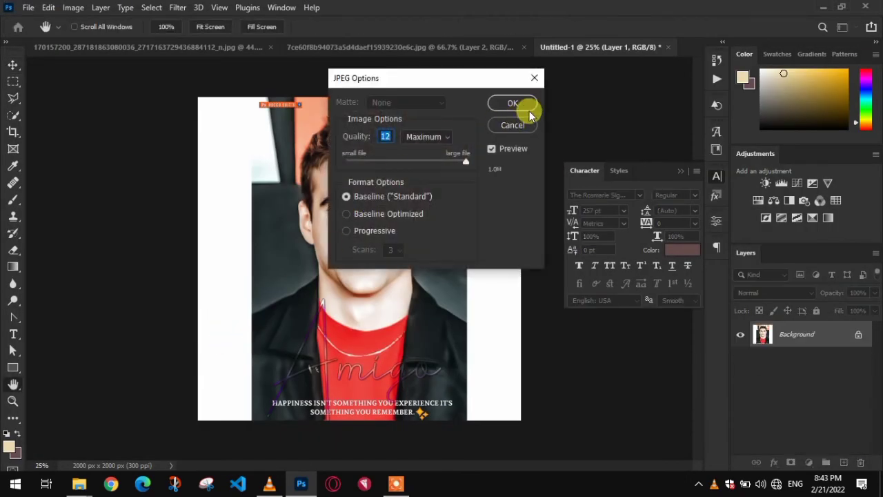
left_click(521, 103)
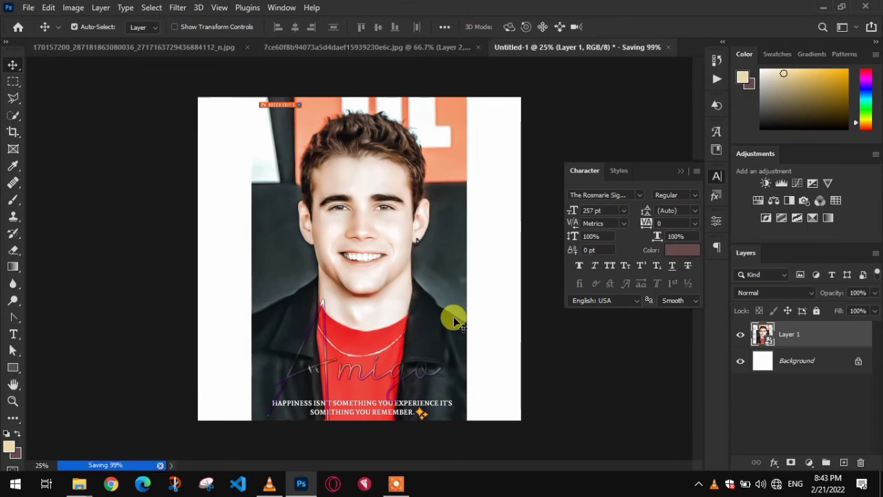